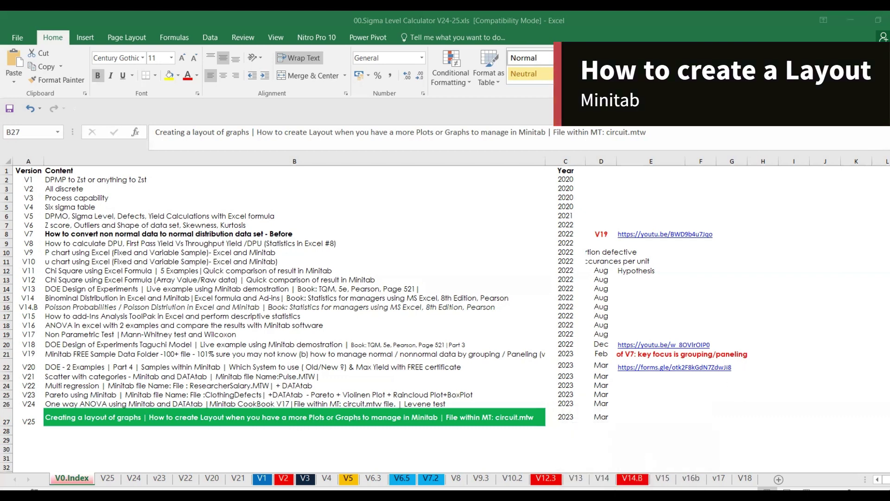
Review the "Creating a layout of graphs" instructions in the Minitab Cookbook PDF and return to the Excel index sheet.
key("alt+Tab")
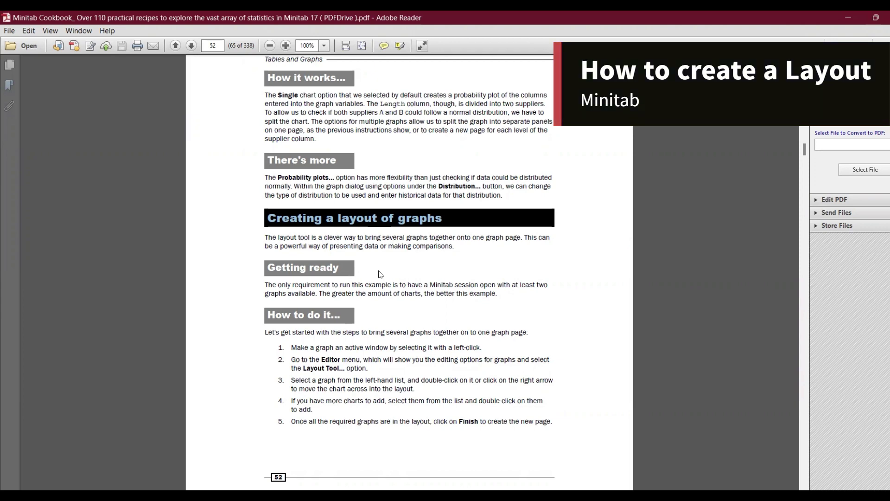
key("super+Tab")
left_click(363, 312)
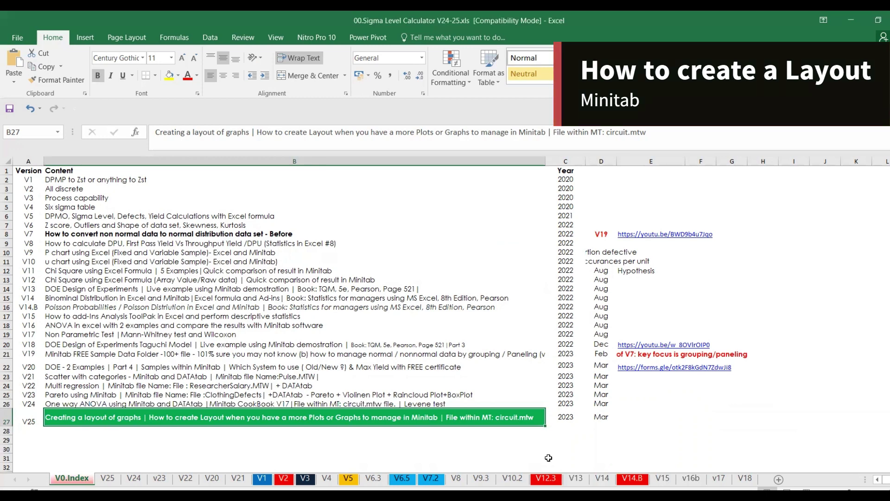
Switch to Minitab and open the worksheet Circuit.MTW from the Minitab Sample Data folder.
mouse_move(685, 496)
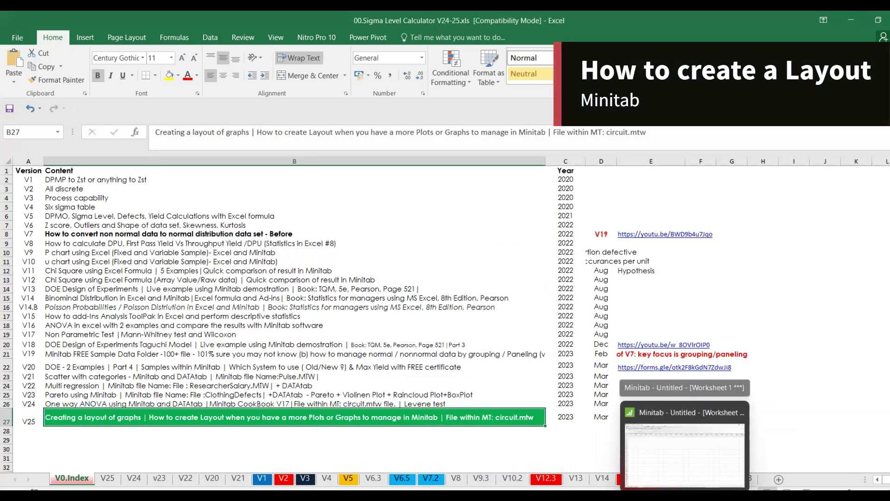
left_click(668, 456)
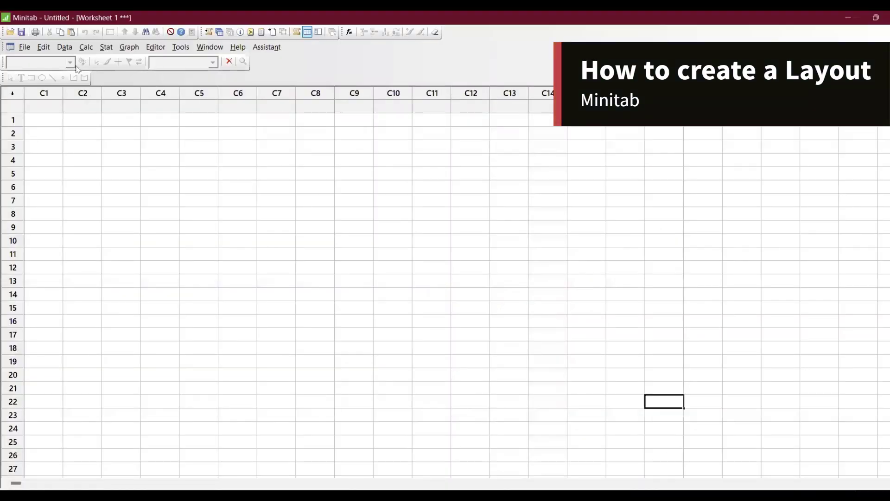
left_click(26, 47)
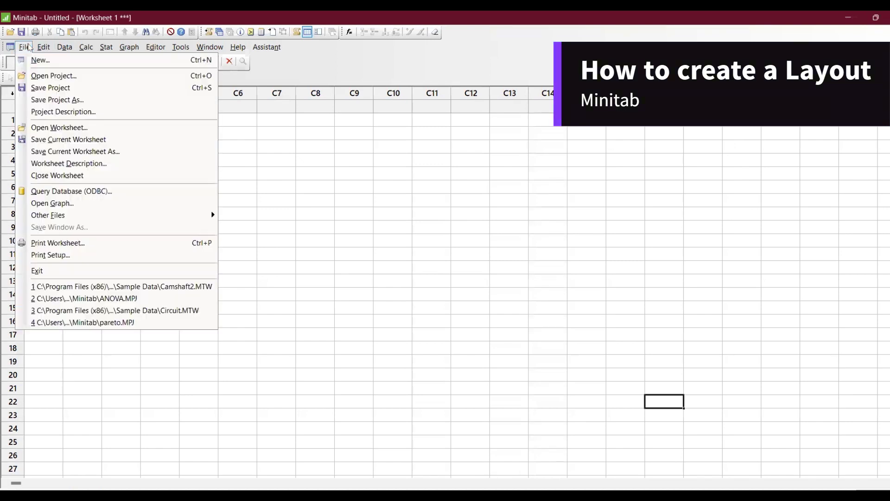
left_click(56, 130)
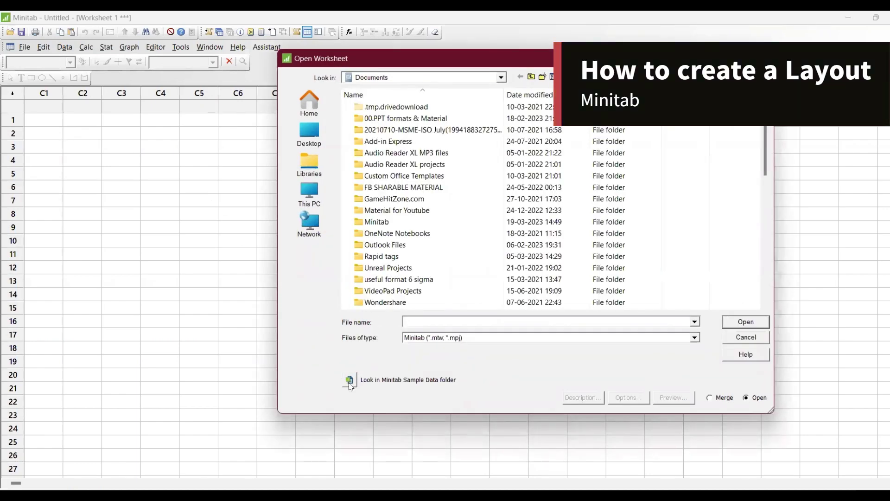
left_click(350, 385)
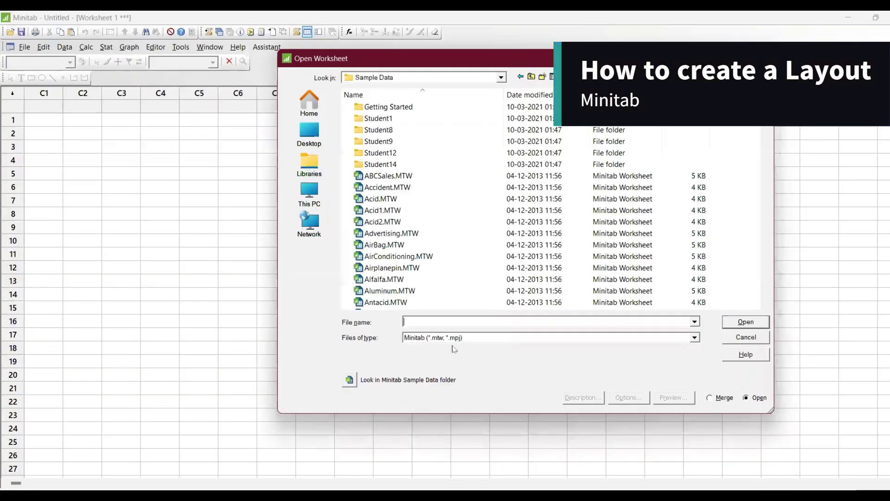
type("ci")
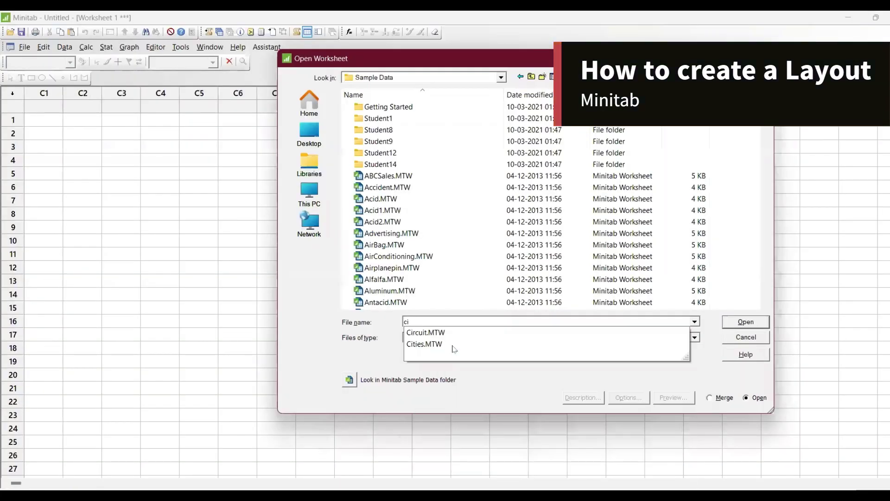
left_click(451, 336)
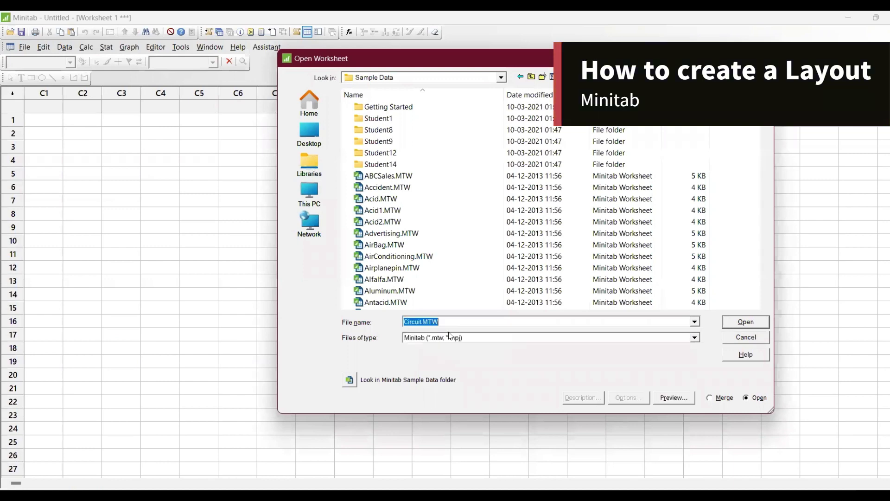
left_click(750, 322)
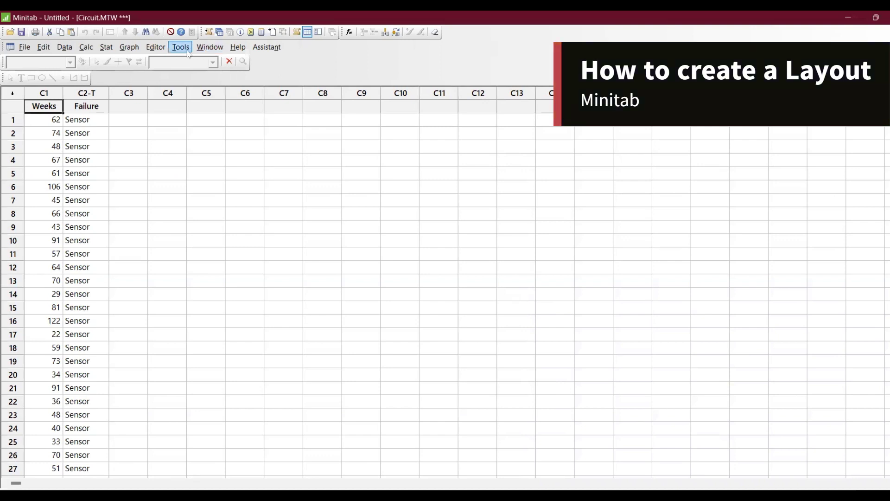
Run the Assistant's One-Way ANOVA hypothesis test with data in one column and X values in another, using Weeks as Y and Failure as X.
key("Down")
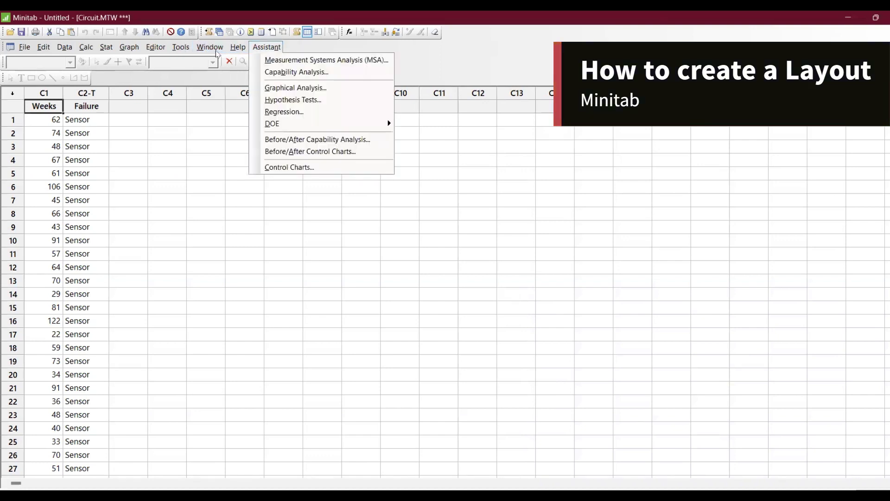
left_click(283, 100)
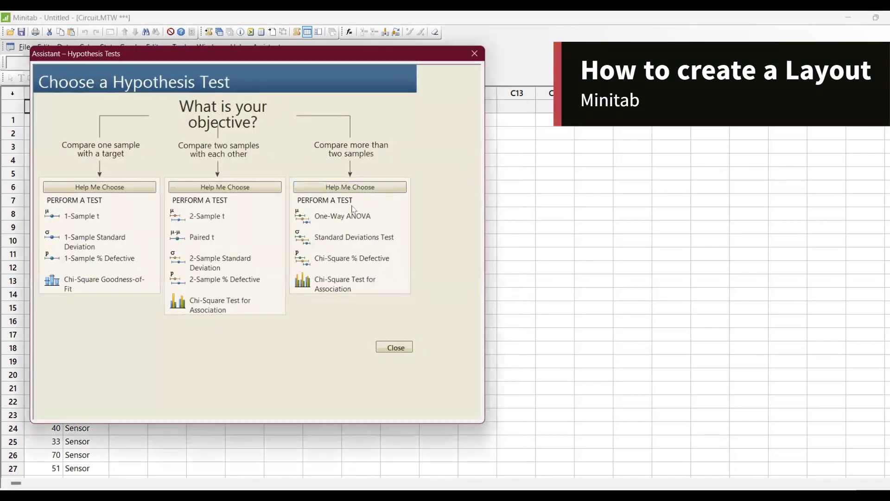
left_click(349, 216)
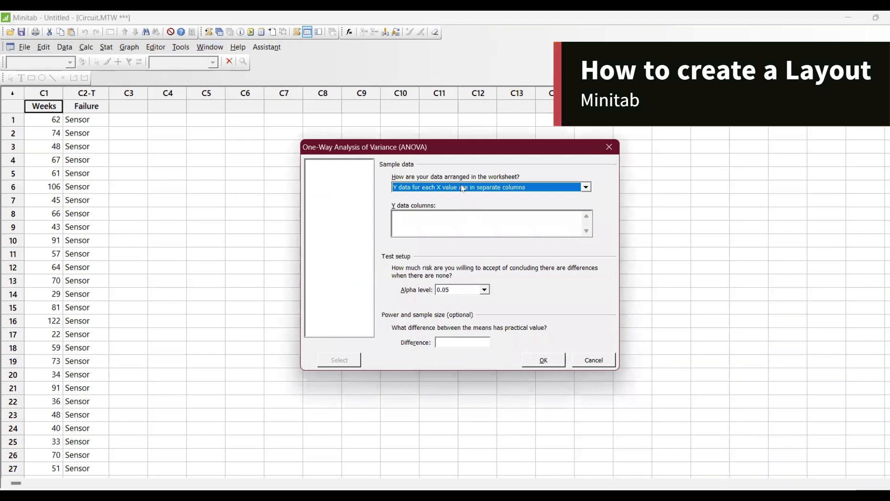
left_click(463, 187)
left_click(465, 205)
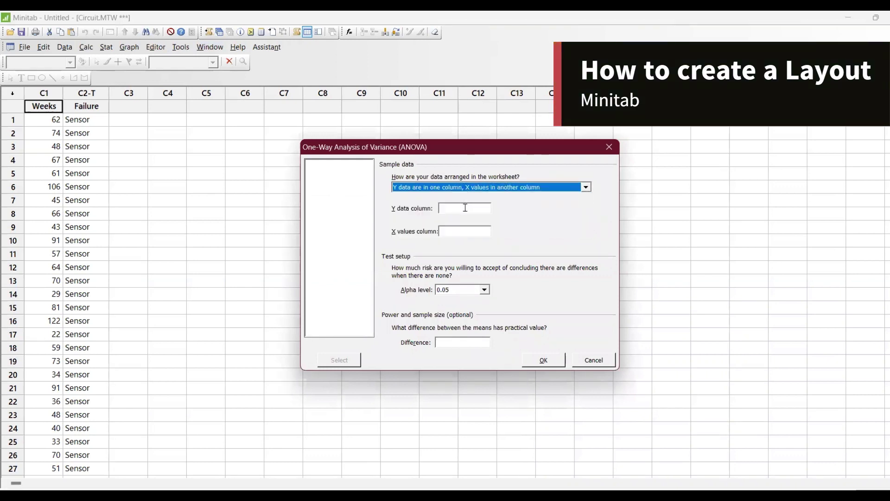
left_click(465, 207)
double_click(333, 163)
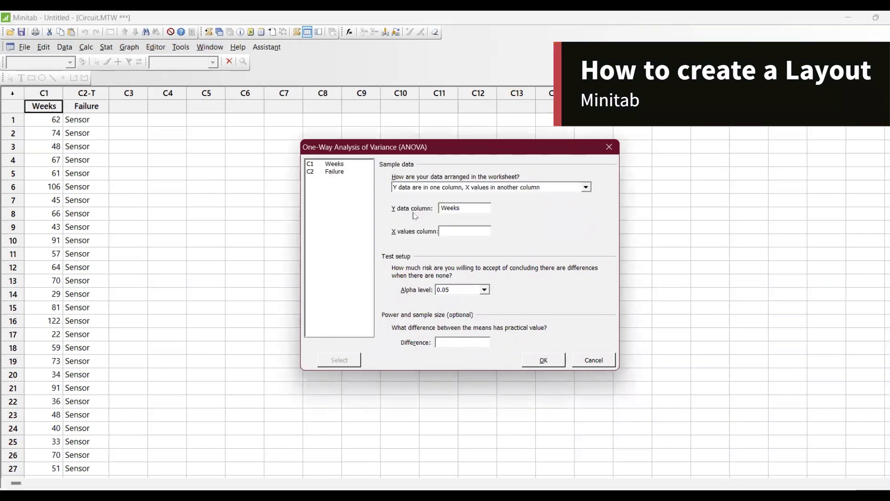
double_click(337, 172)
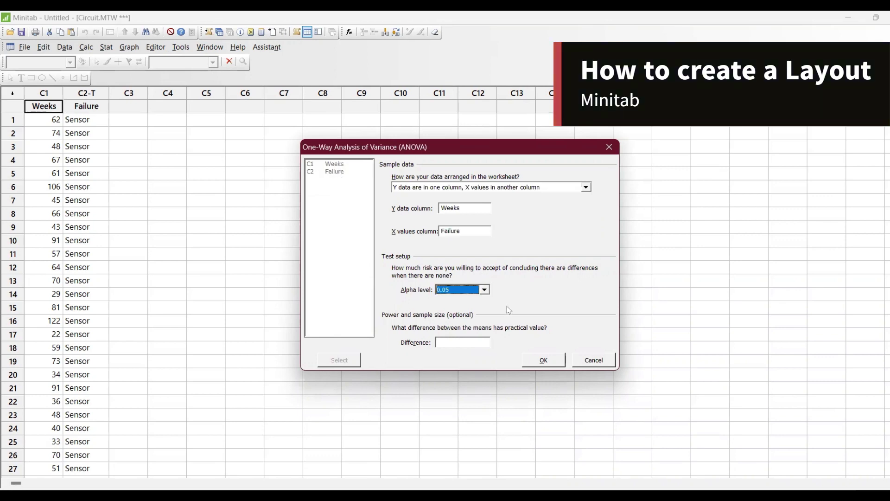
left_click(541, 362)
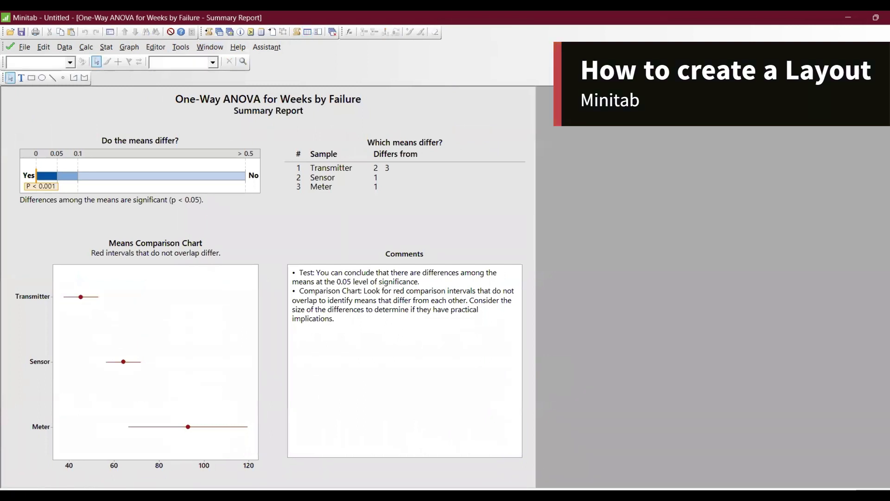
View the ANOVA report windows side by side and bring the Summary Report back to full size.
key("ctrl+F5")
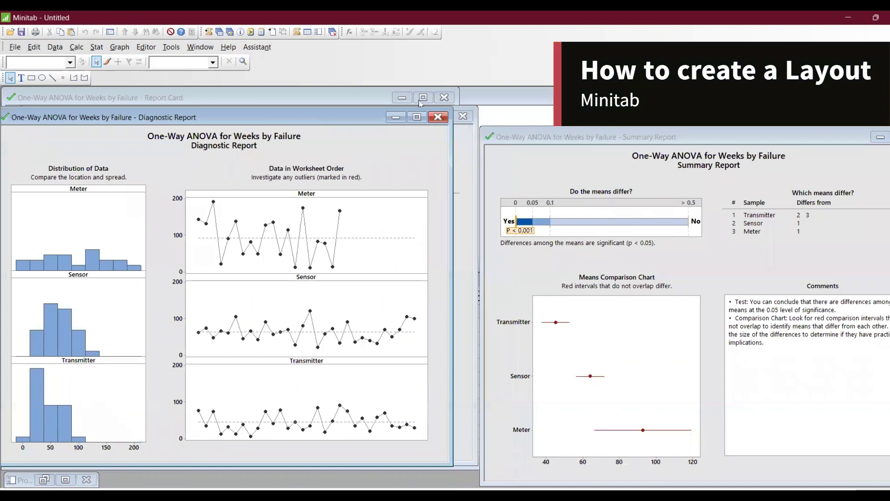
double_click(532, 138)
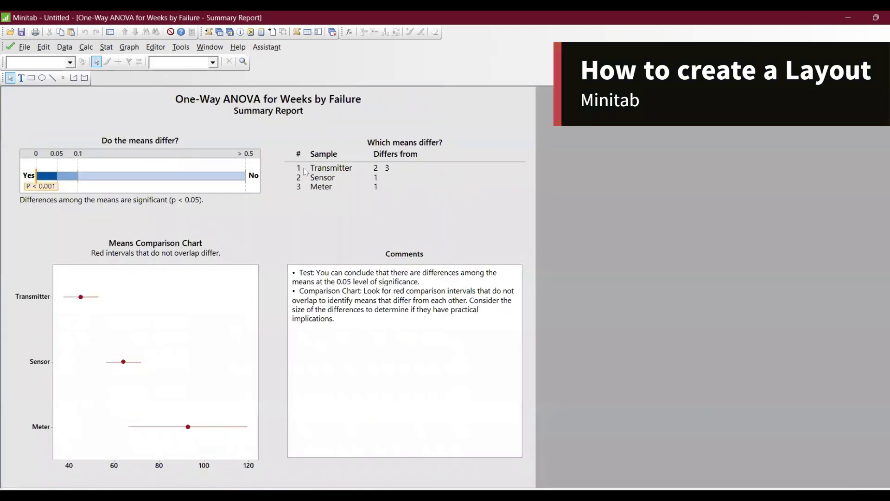
right_click(453, 213)
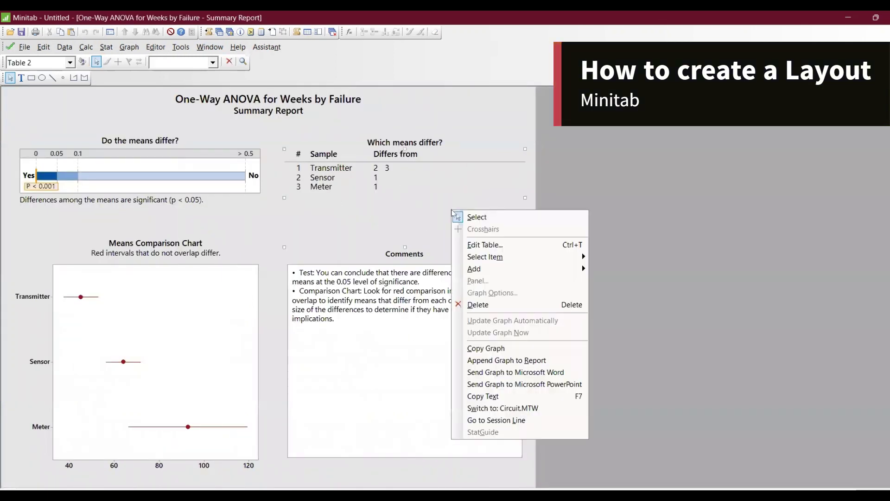
key("Escape")
Start the Layout Tool from the Summary Report and fill a 2-row, 2-column layout with the Report Card, Power Report and Diagnostic Report.
left_click(157, 49)
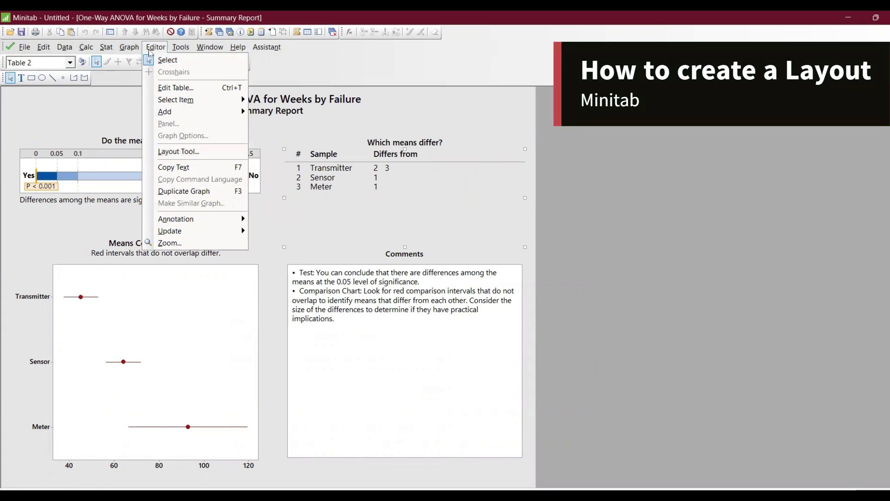
left_click(187, 152)
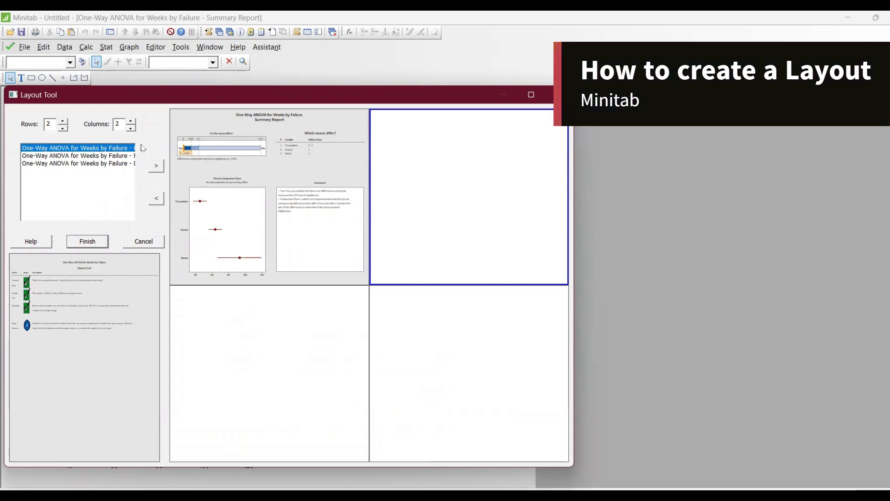
left_click(132, 121)
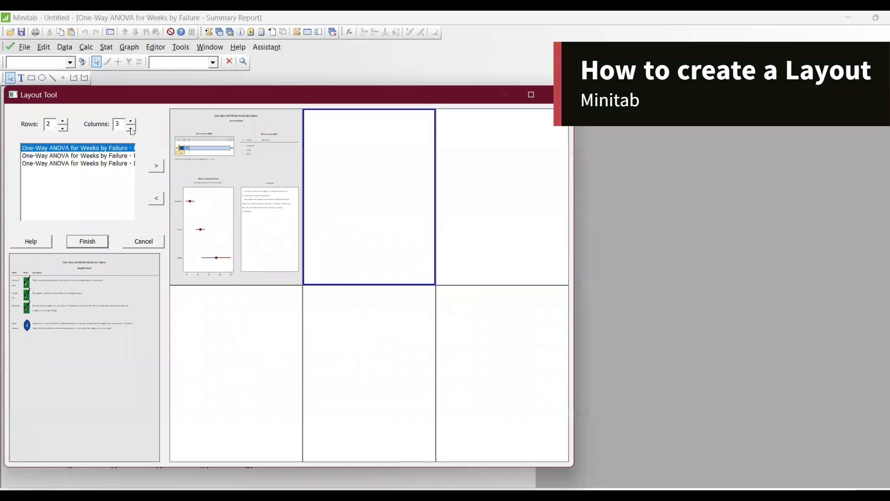
left_click(132, 130)
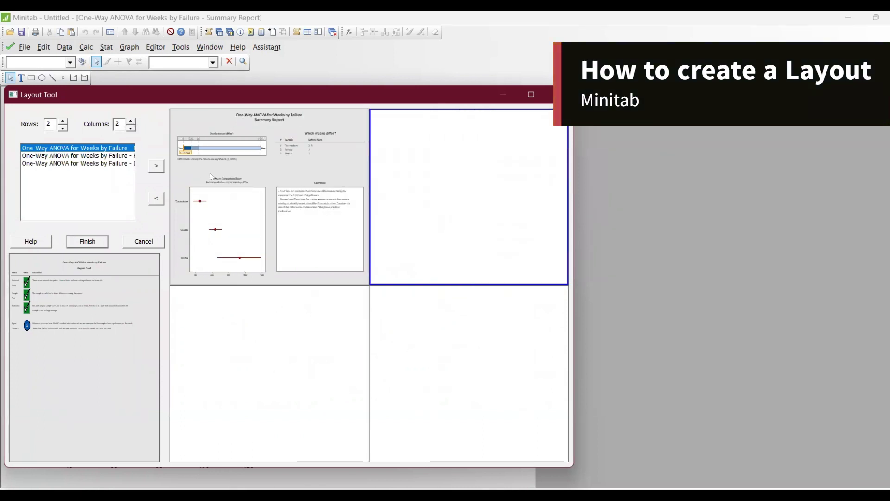
left_click(157, 168)
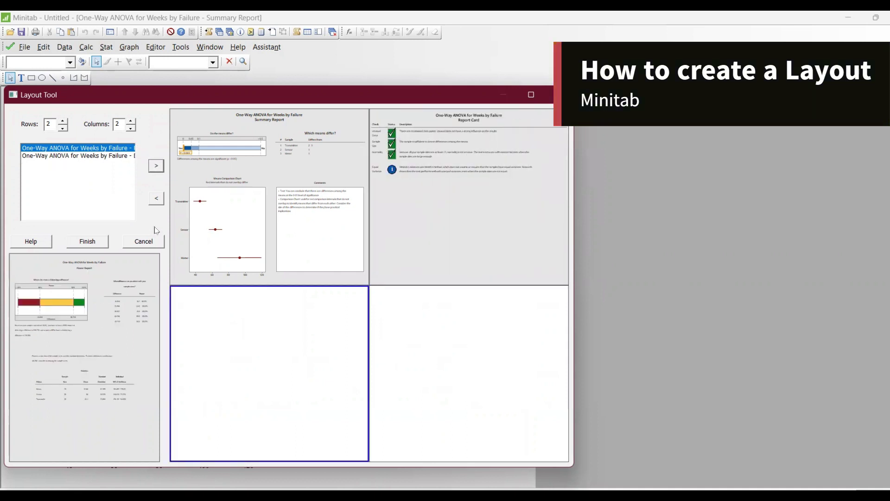
left_click(157, 166)
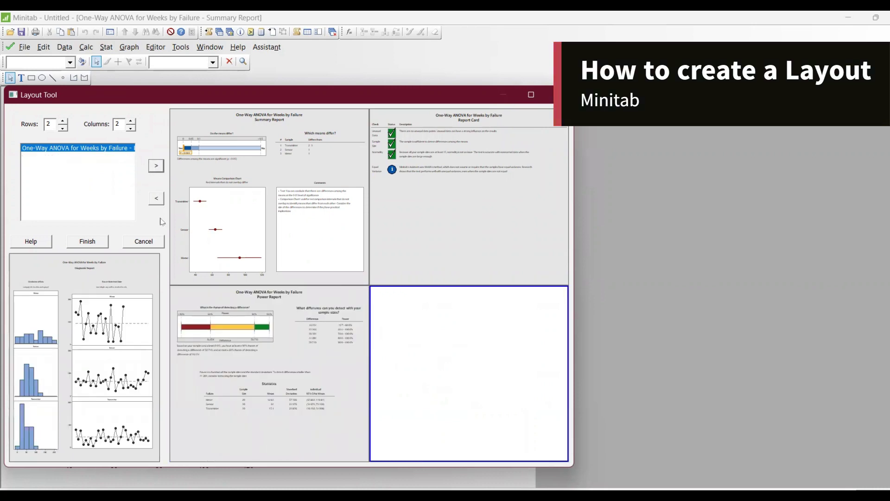
left_click(157, 166)
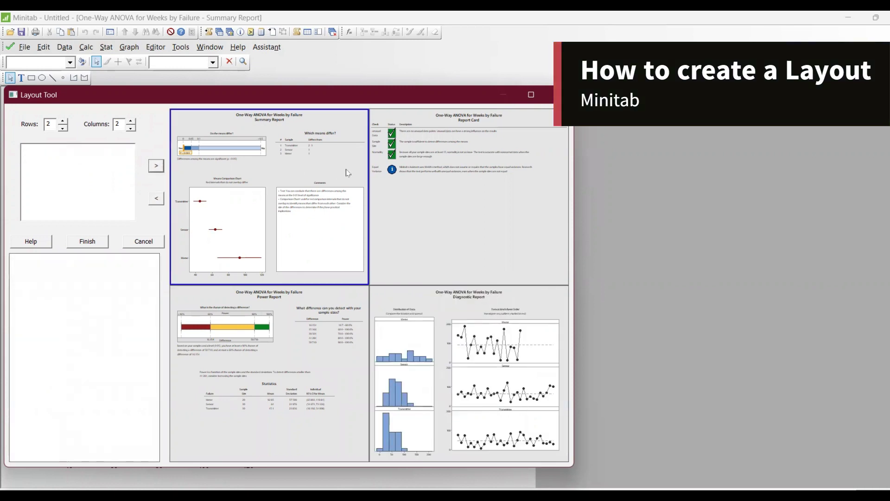
Enlarge the Layout Tool and rearrange the graphs with Diagnostic Report upper right, Report Card lower left and Power Report lower right.
left_click(532, 97)
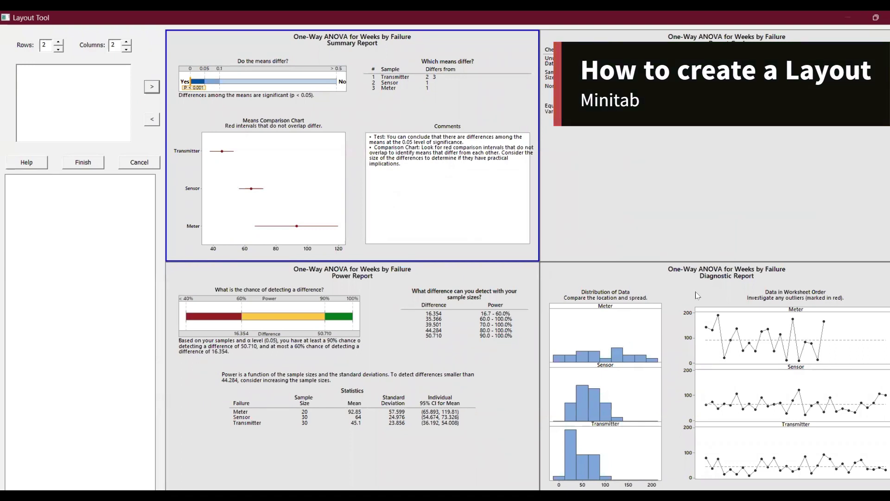
left_click(591, 181)
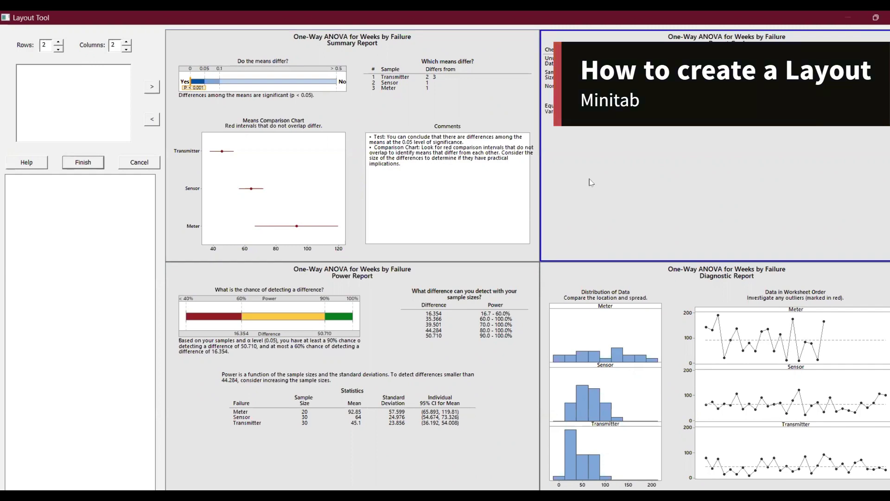
left_click_drag(589, 183, 454, 327)
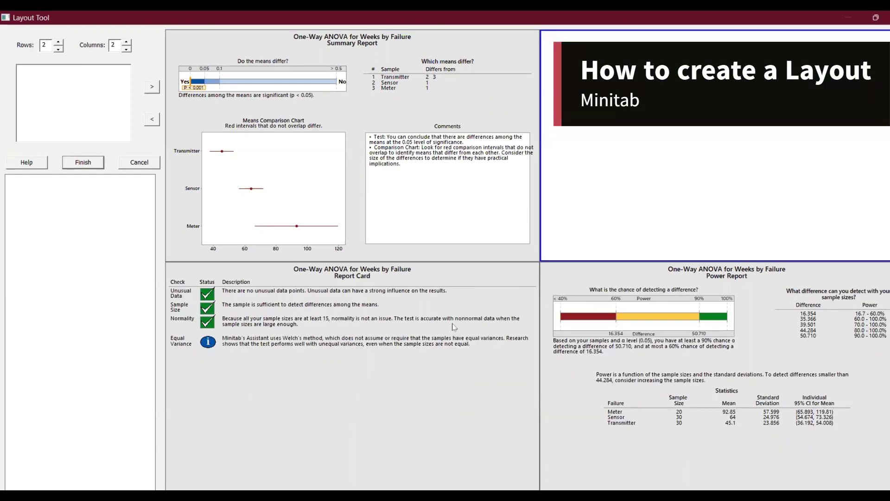
left_click(149, 117)
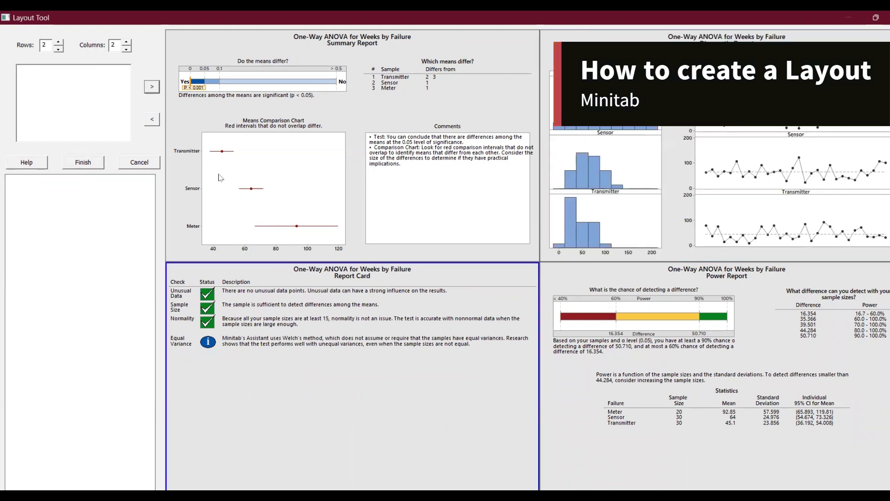